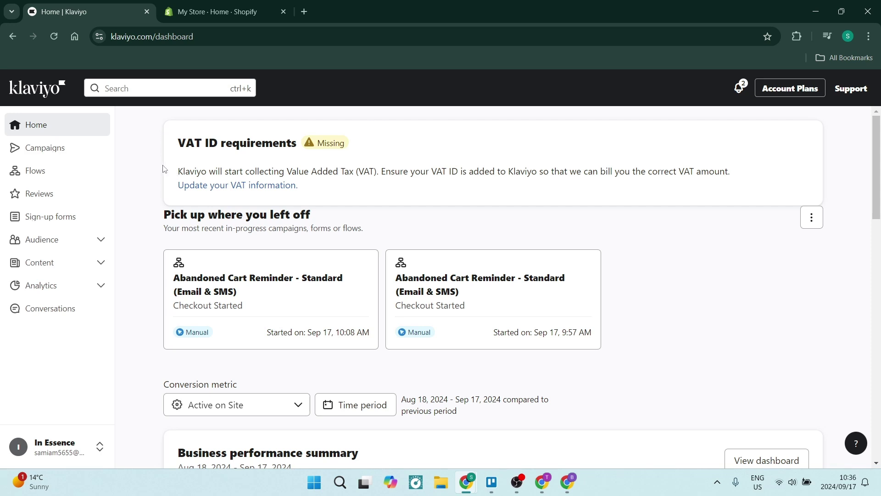
# Delete the existing Limited time sale form from the sign-up forms
pyautogui.click(55, 216)
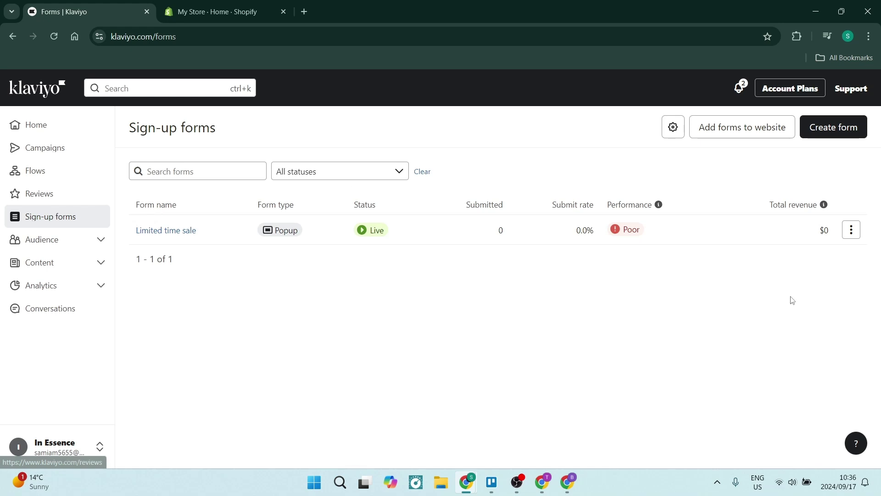
pyautogui.click(851, 229)
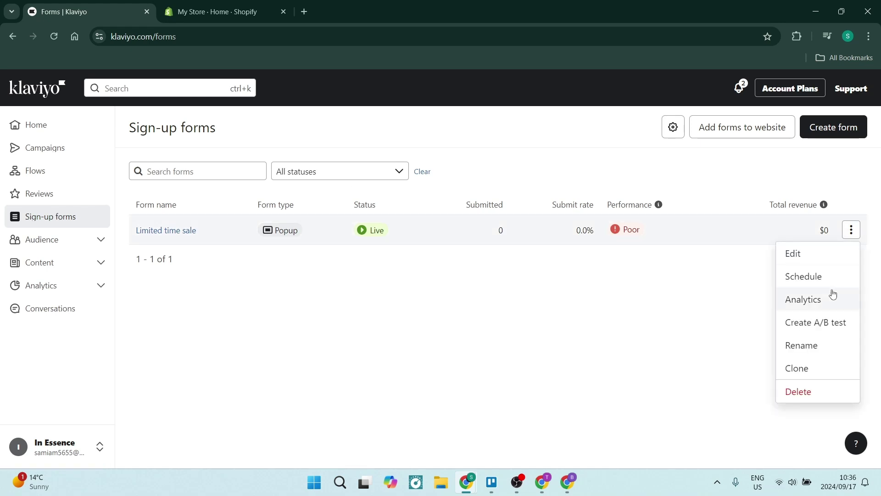
pyautogui.click(795, 391)
pyautogui.click(617, 307)
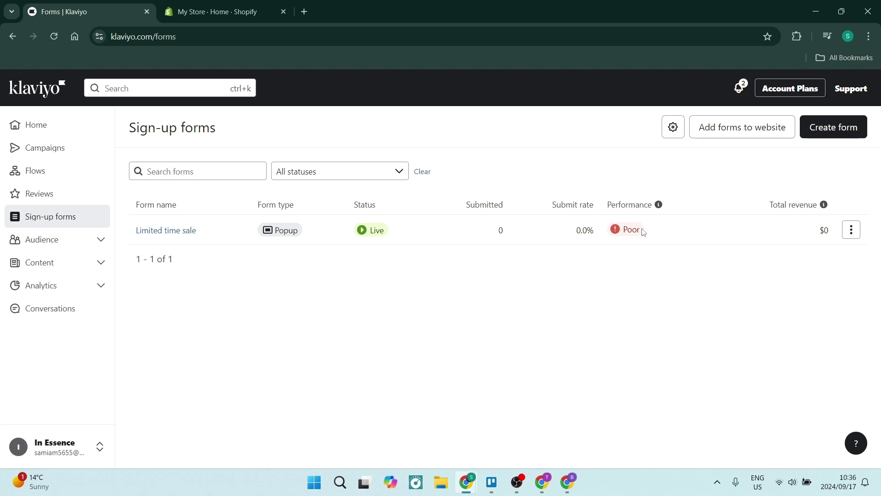
# Create a new sign-up form from the Limited time sale popup template with Include a teaser switched off
pyautogui.click(803, 132)
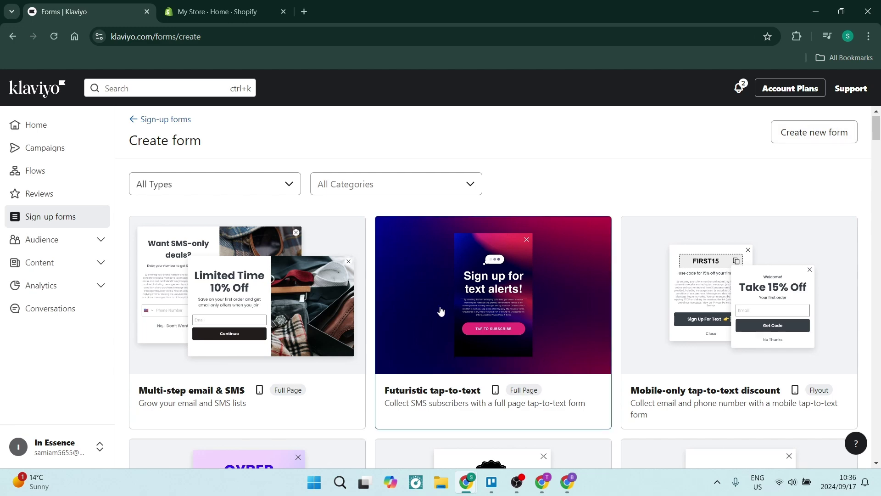
pyautogui.scroll(-6, 455, 284)
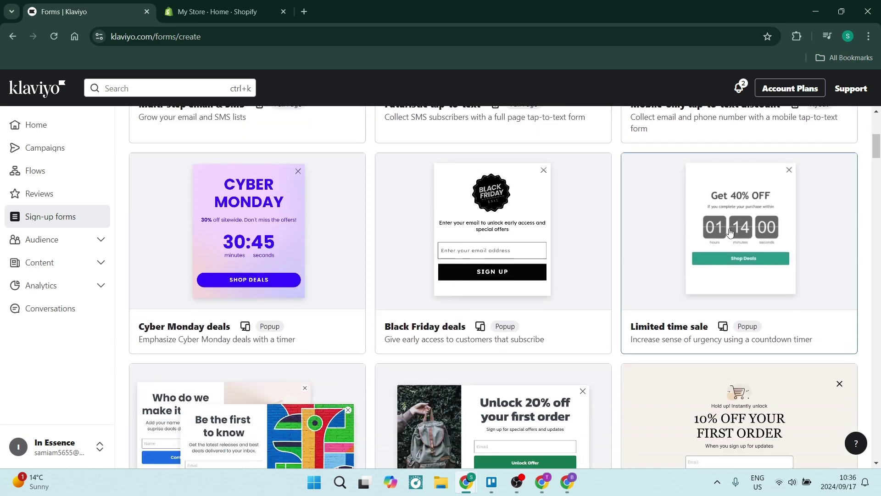
pyautogui.click(729, 233)
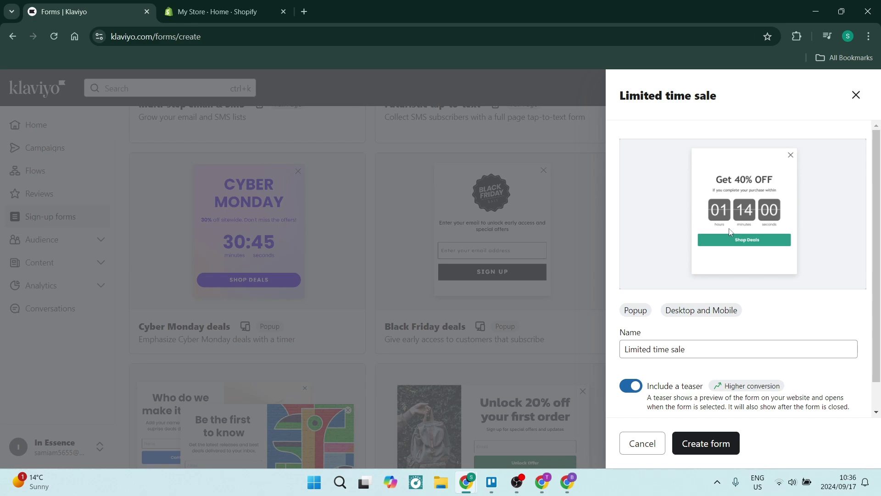
pyautogui.scroll(-1, 714, 349)
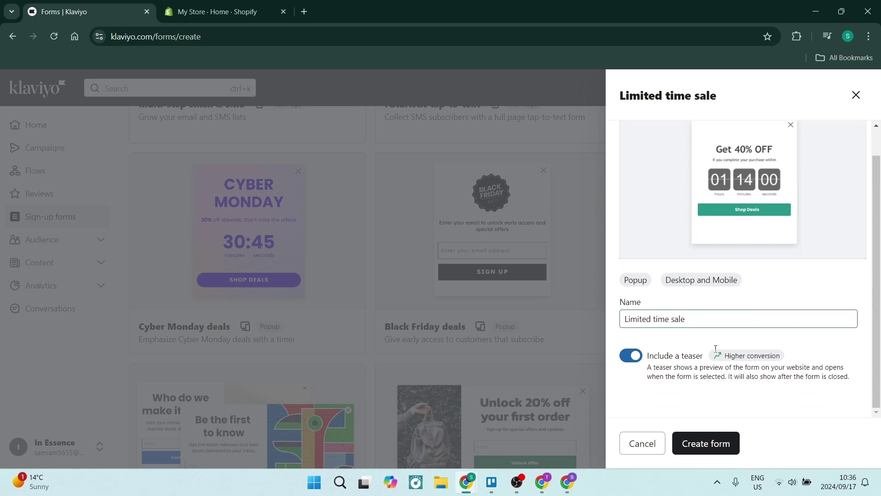
pyautogui.click(632, 357)
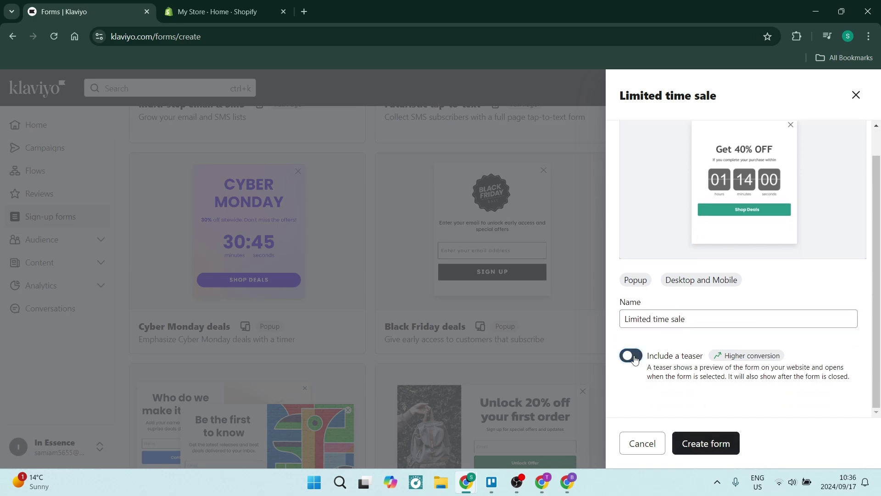
pyautogui.click(704, 444)
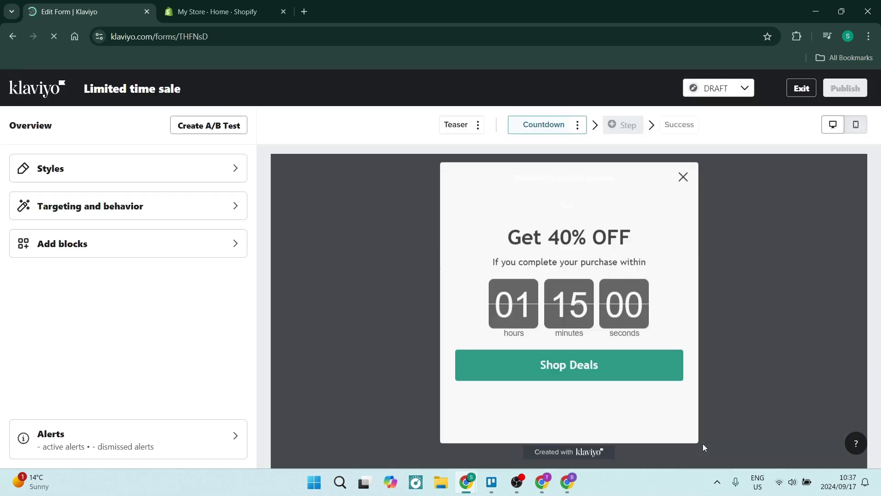
# Review the form's style settings, including form type, side image, background, padding and input text styles
pyautogui.click(190, 175)
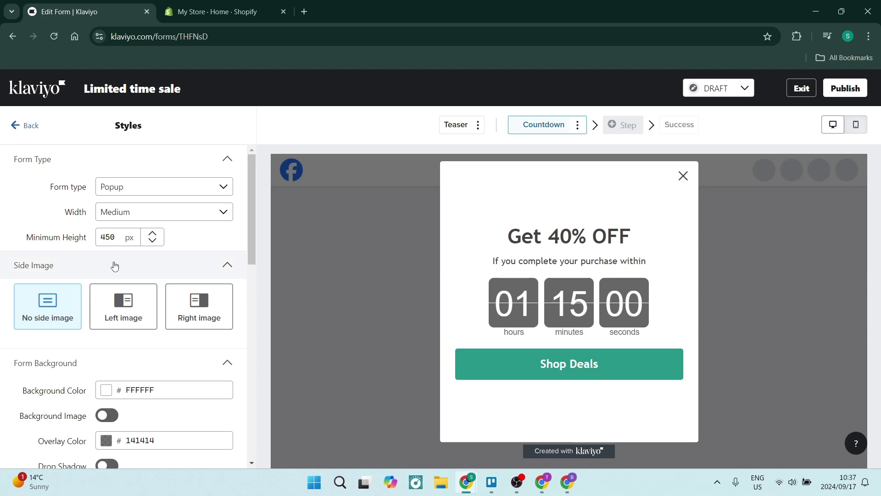
pyautogui.scroll(-3, 92, 275)
pyautogui.scroll(-15, 83, 278)
pyautogui.scroll(18, 79, 298)
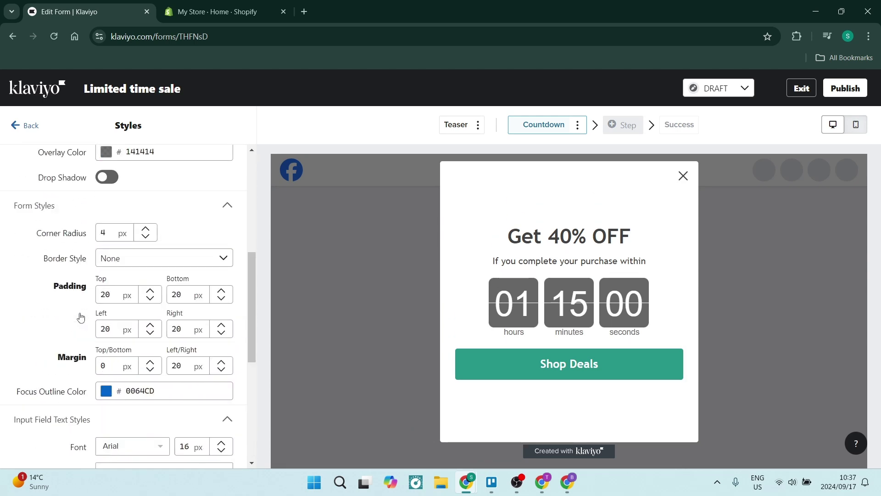
pyautogui.click(28, 126)
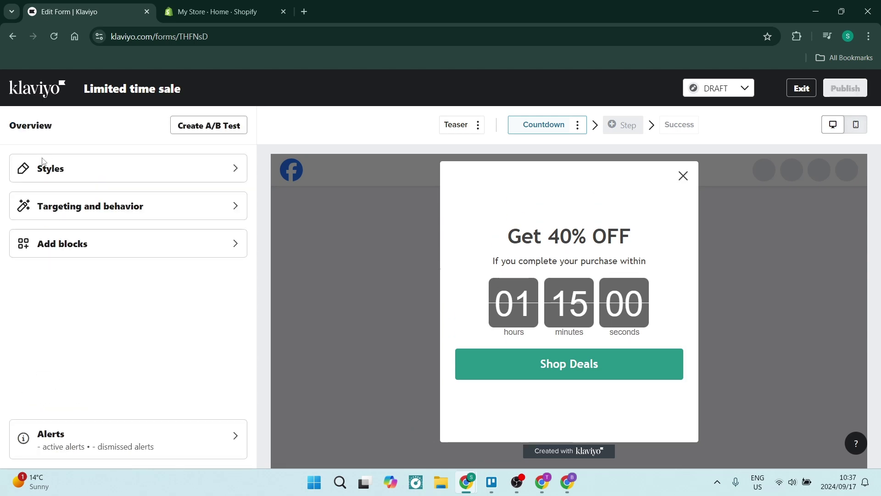
# Set the form's display timing to Based on rules, showing it after a time delay of 3 seconds
pyautogui.click(99, 216)
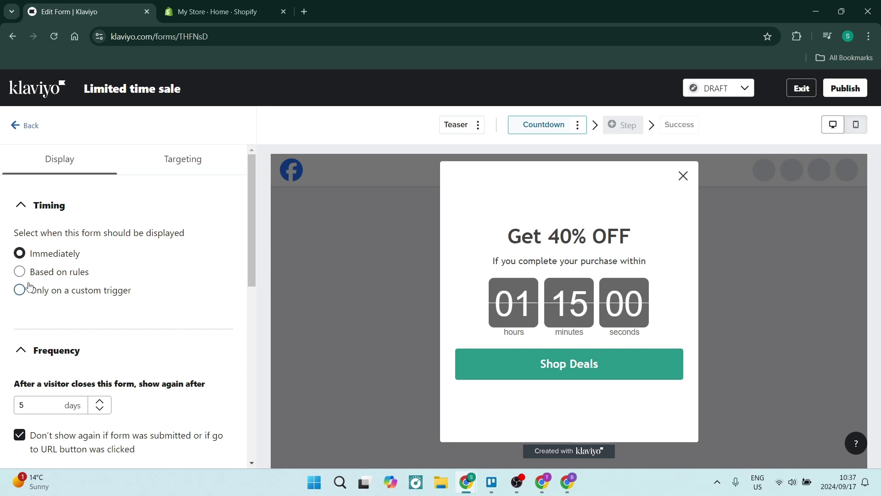
pyautogui.click(19, 272)
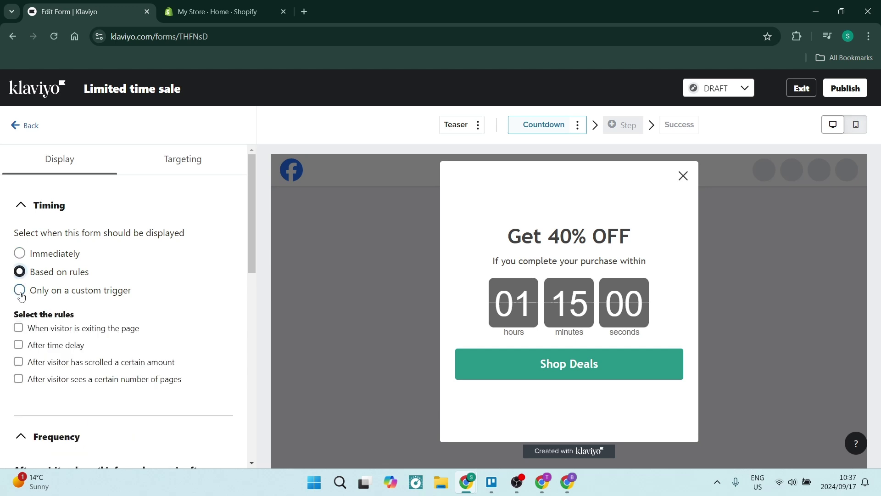
pyautogui.scroll(-3, 13, 294)
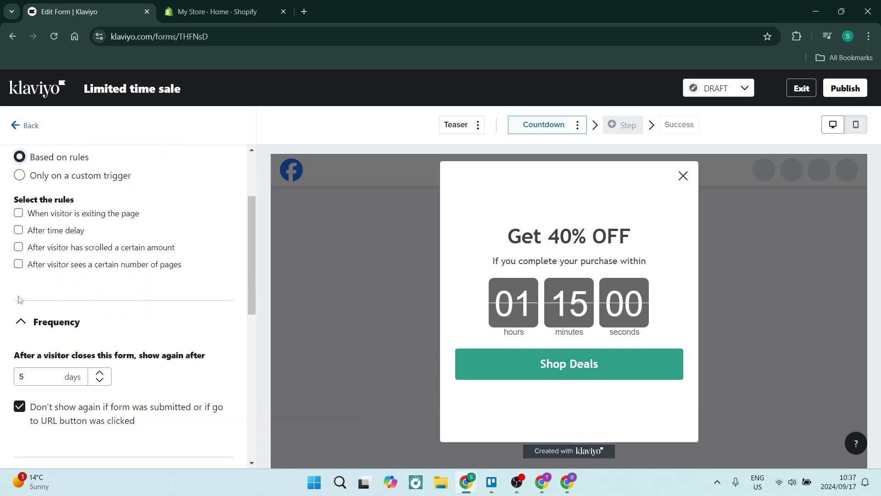
pyautogui.click(19, 230)
pyautogui.click(111, 272)
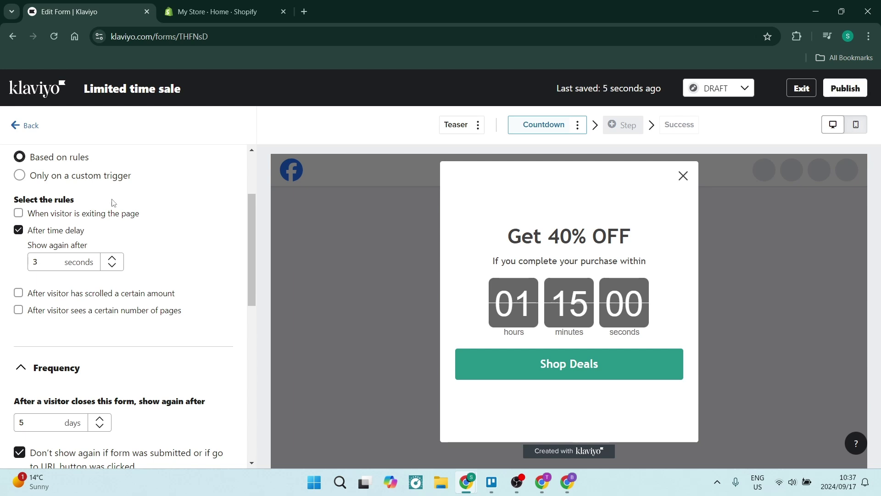
pyautogui.click(147, 228)
pyautogui.scroll(1, 107, 288)
pyautogui.scroll(-3, 106, 294)
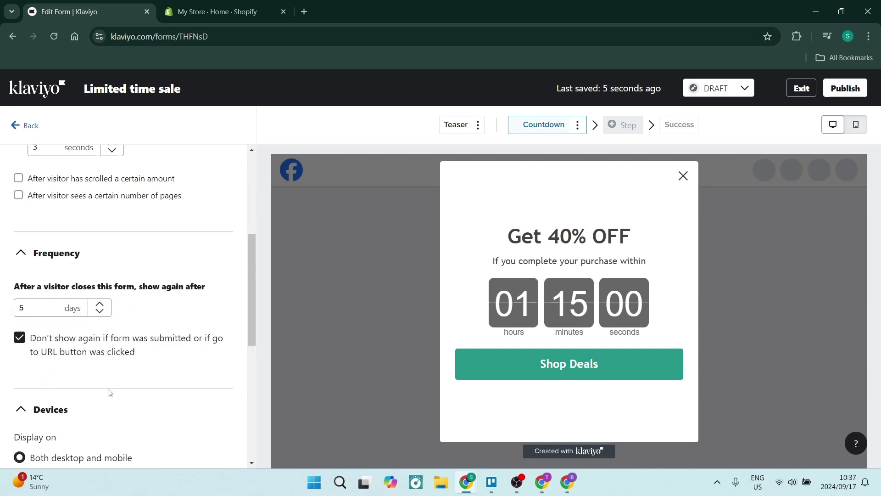
pyautogui.scroll(-2, 110, 393)
pyautogui.click(22, 125)
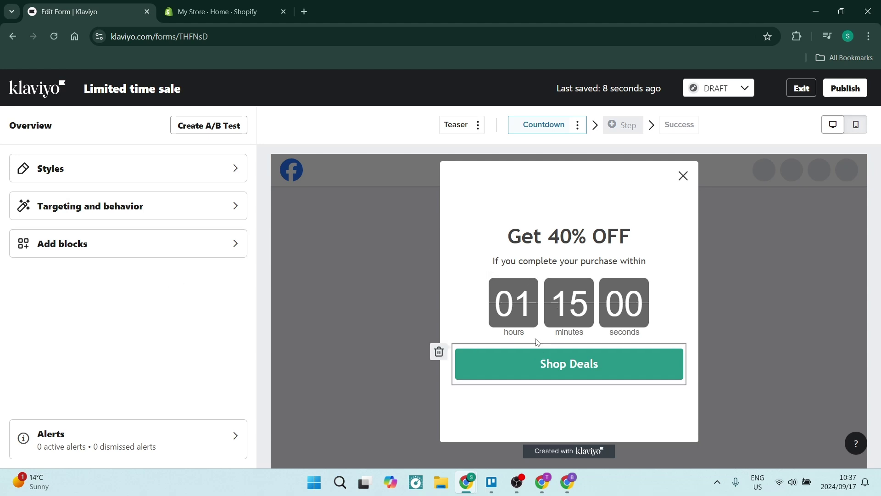
# Look over the available form blocks and publish the Limited time sale form
pyautogui.click(87, 245)
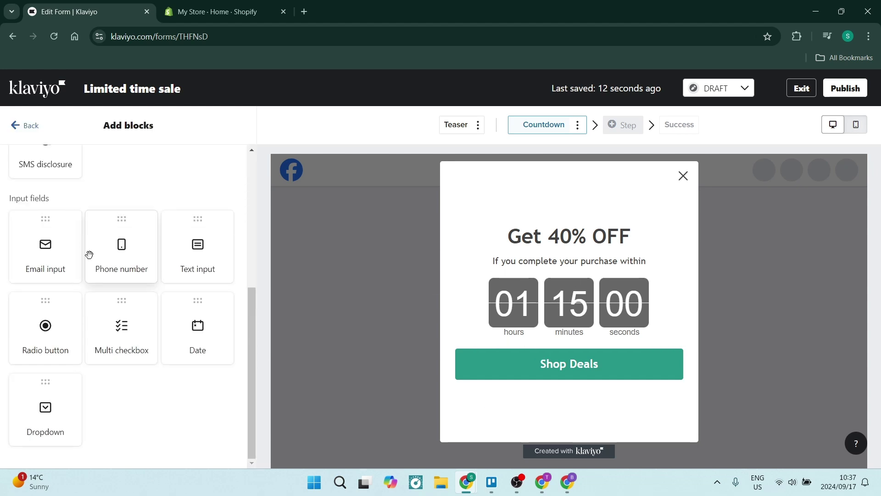
pyautogui.click(18, 127)
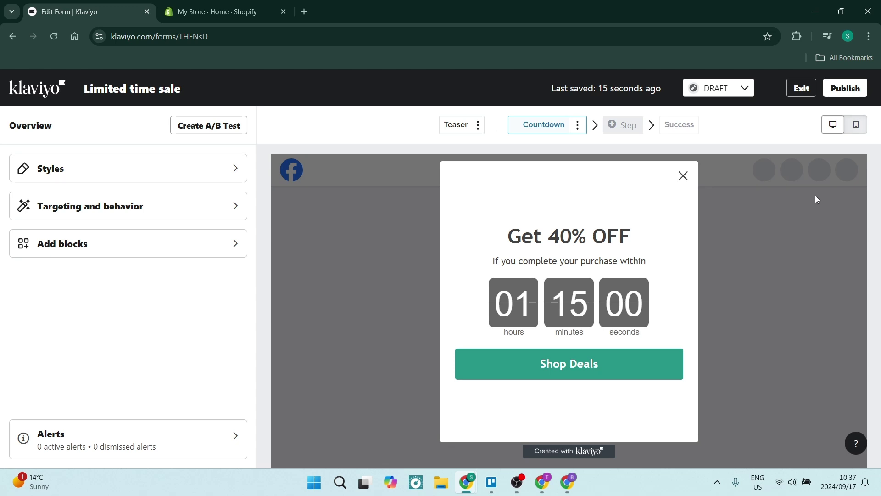
pyautogui.click(842, 91)
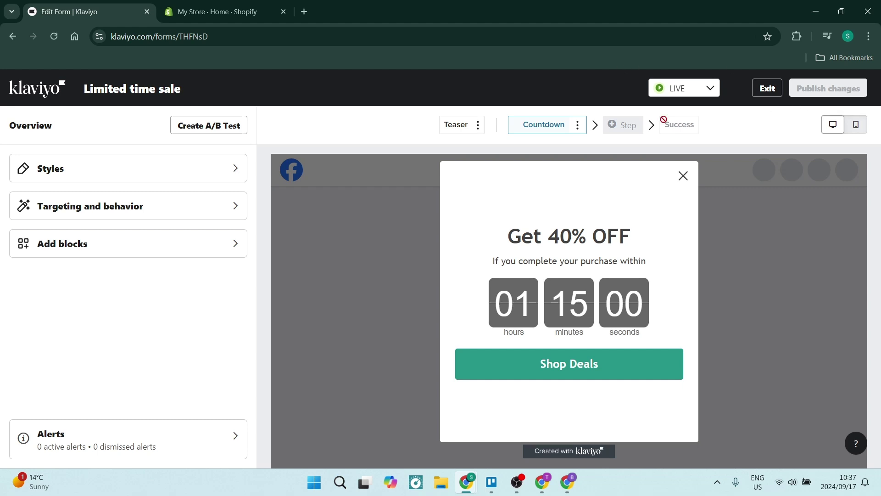
pyautogui.click(708, 88)
pyautogui.click(708, 91)
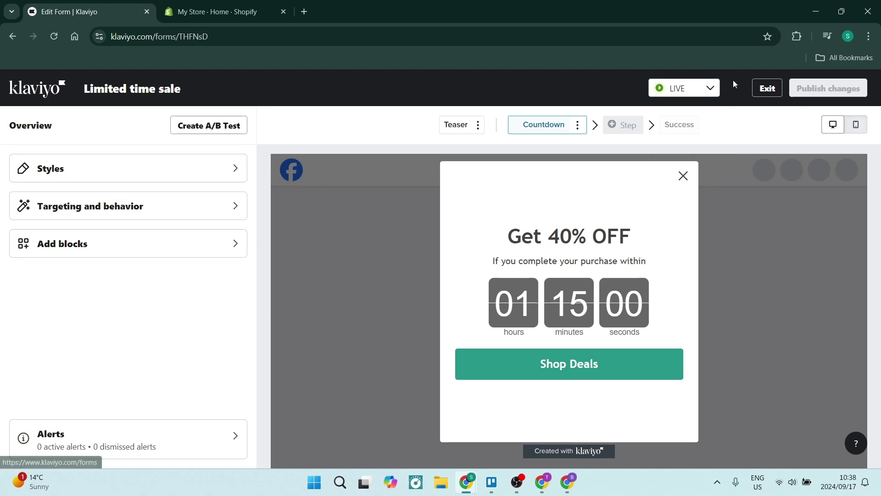
# Exit the form editor and open the installation instructions for adding sign-up forms to the website
pyautogui.click(767, 89)
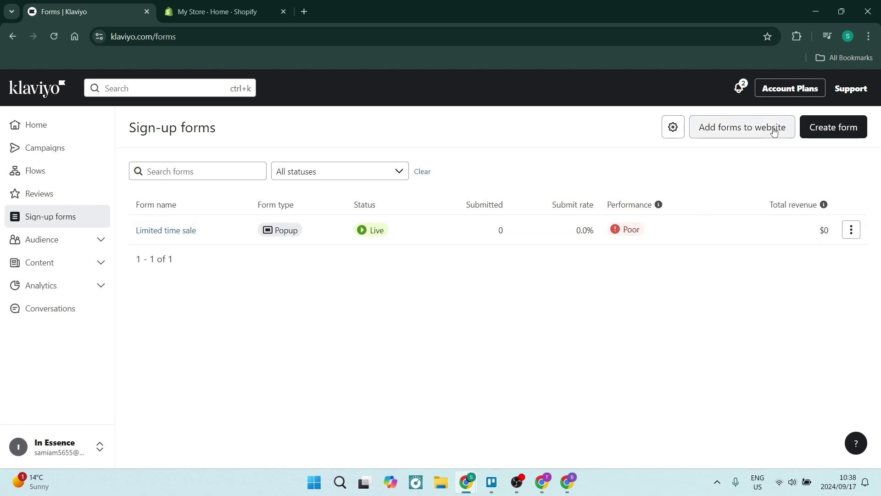
pyautogui.click(738, 135)
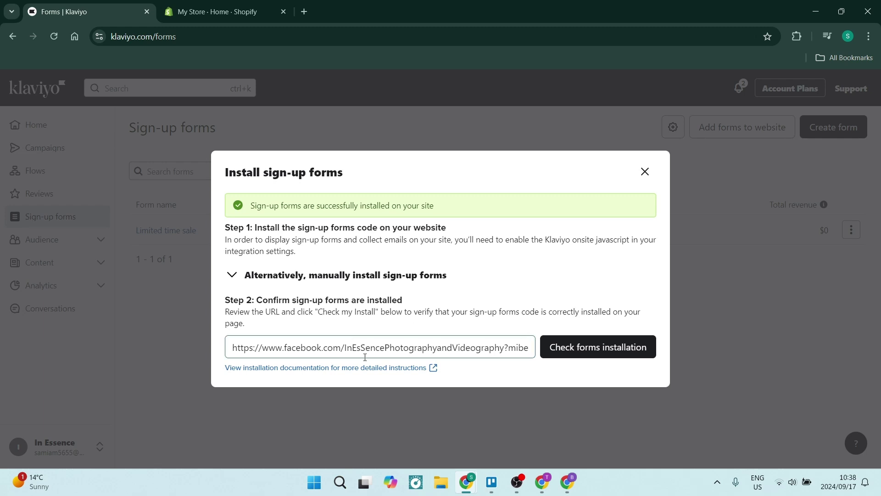
# Switch to the Shopify admin and go to the Shopify App Store from the suggested apps
pyautogui.click(216, 11)
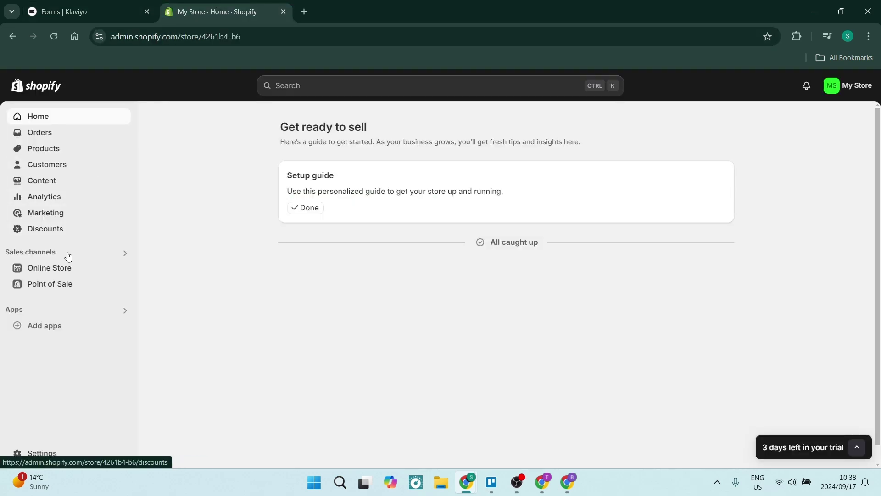
pyautogui.click(47, 328)
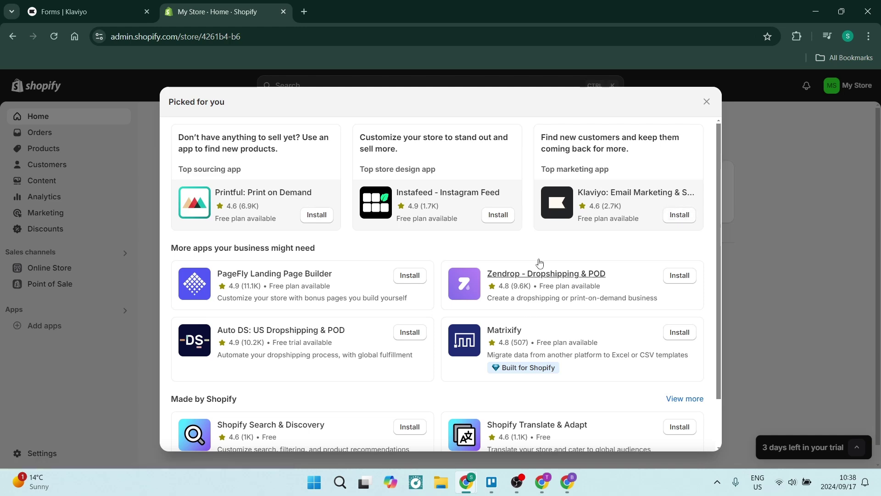
pyautogui.scroll(-2, 427, 386)
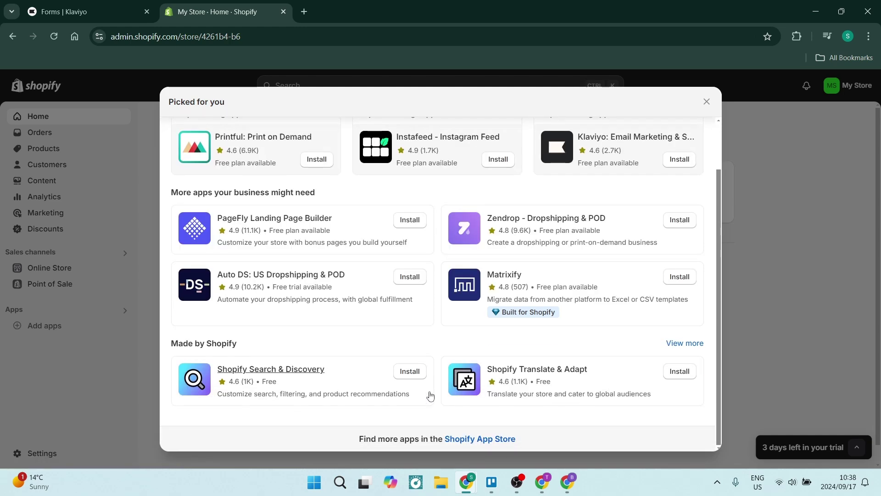
pyautogui.click(462, 440)
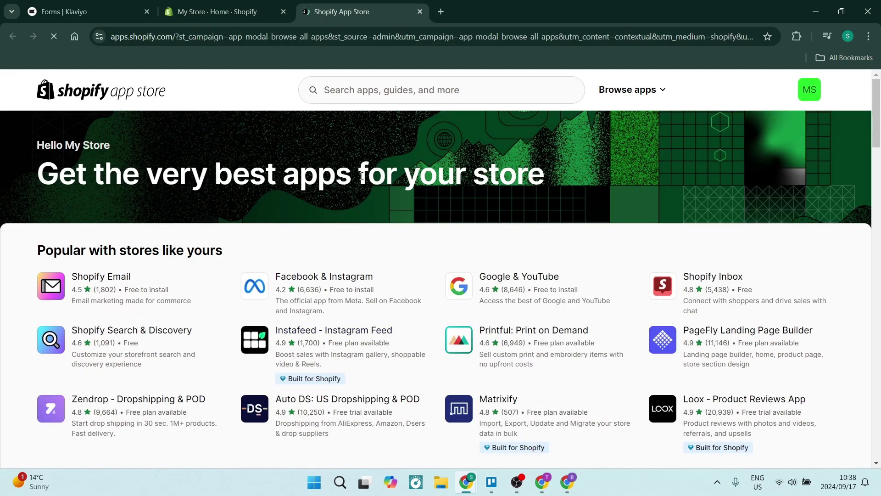
# Search the app store for klaviyo and open the Klaviyo: Email Marketing & SMS listing
pyautogui.click(372, 89)
pyautogui.write('klav')
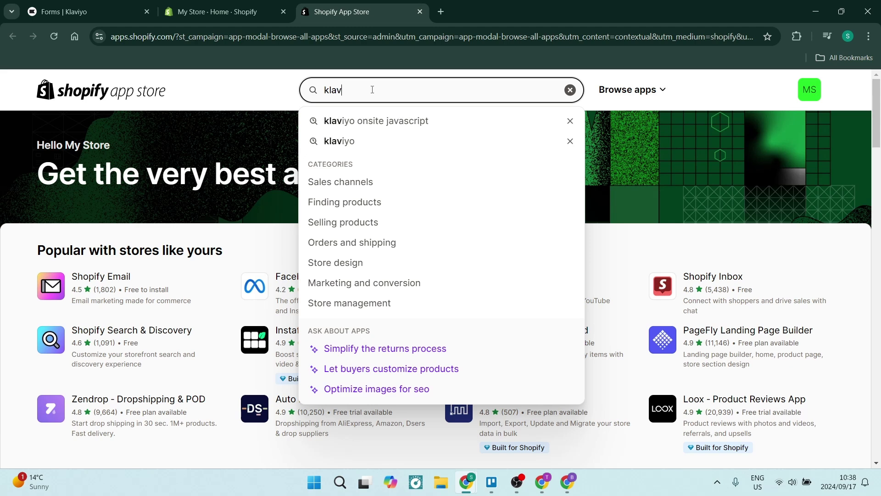
pyautogui.write('iyo')
pyautogui.press('Return')
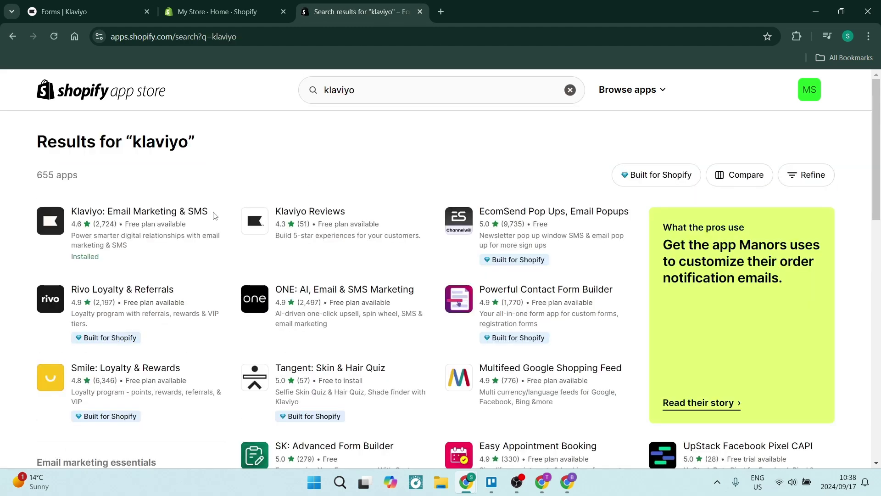
pyautogui.click(133, 211)
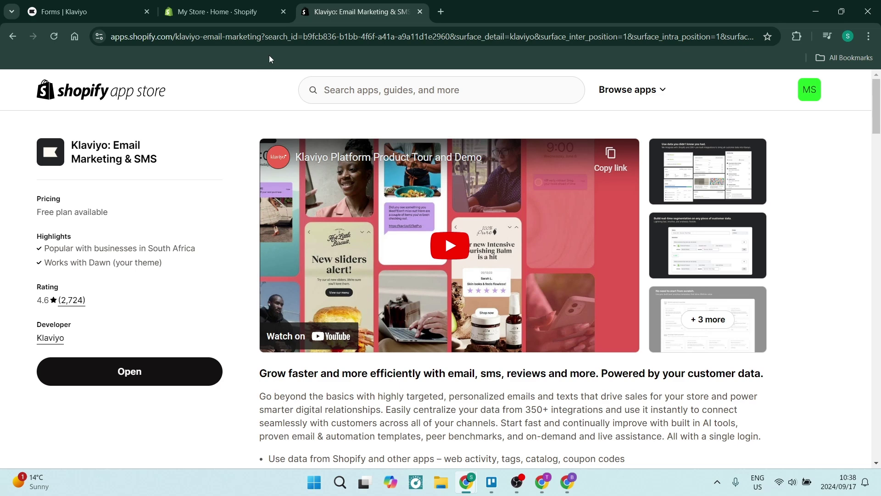
# Return to the Shopify admin, dismiss the suggested apps, and open the Online Store's Dawn theme for customization
pyautogui.click(234, 12)
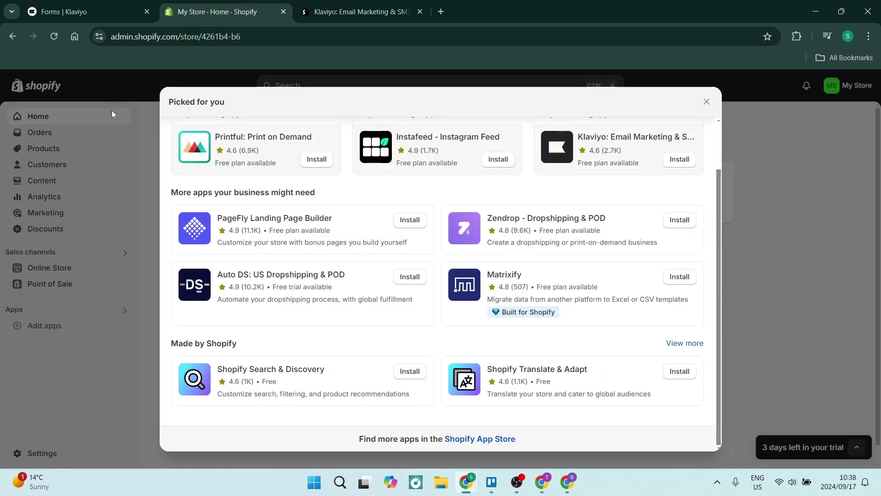
pyautogui.click(68, 342)
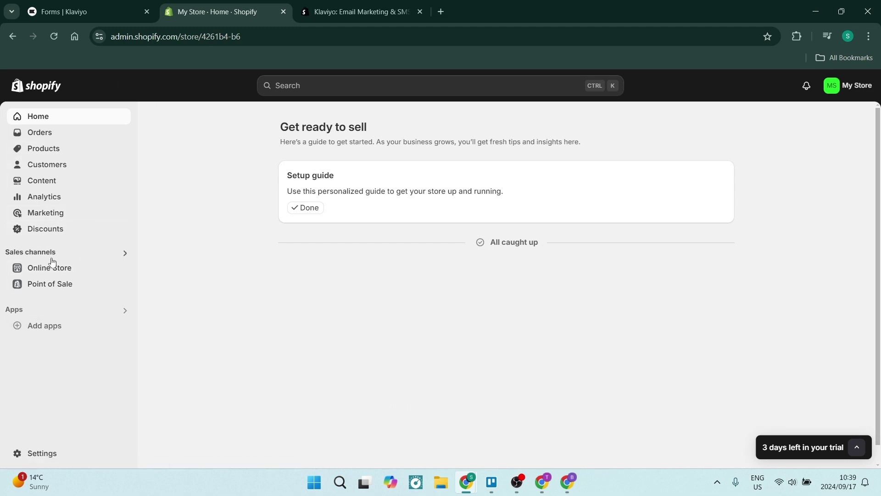
pyautogui.click(61, 273)
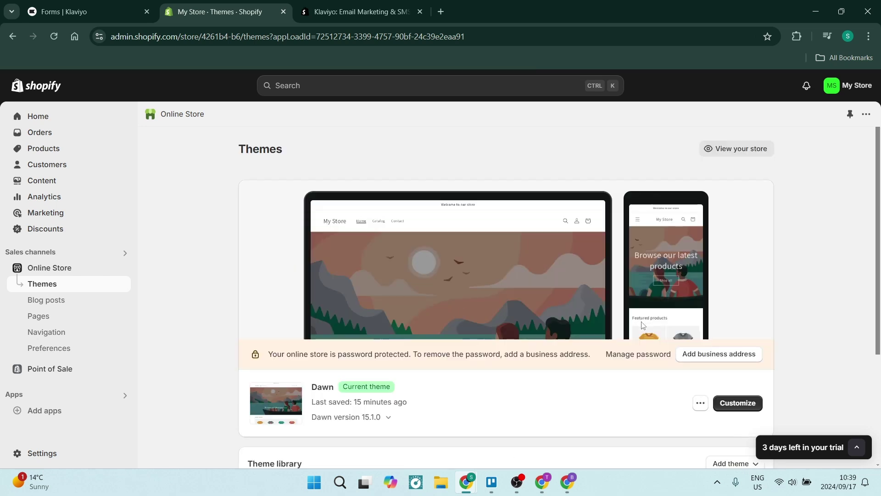
pyautogui.scroll(-1, 602, 252)
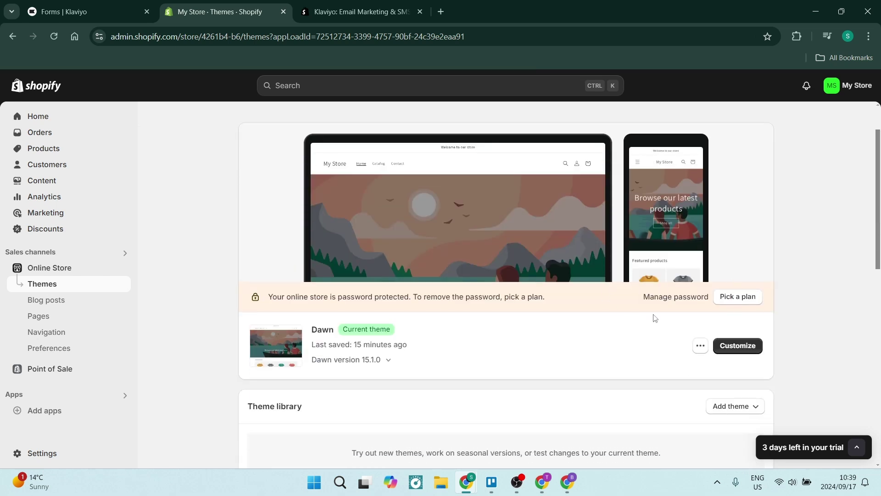
pyautogui.click(727, 348)
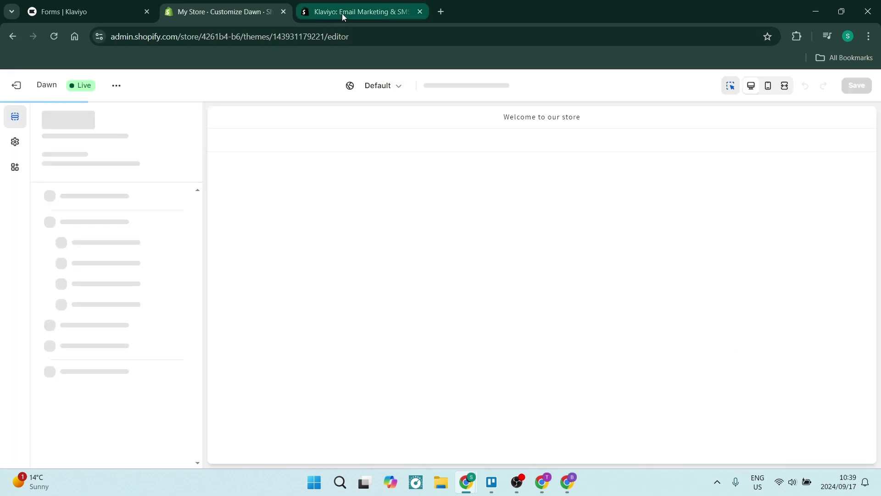
pyautogui.click(342, 13)
pyautogui.click(115, 12)
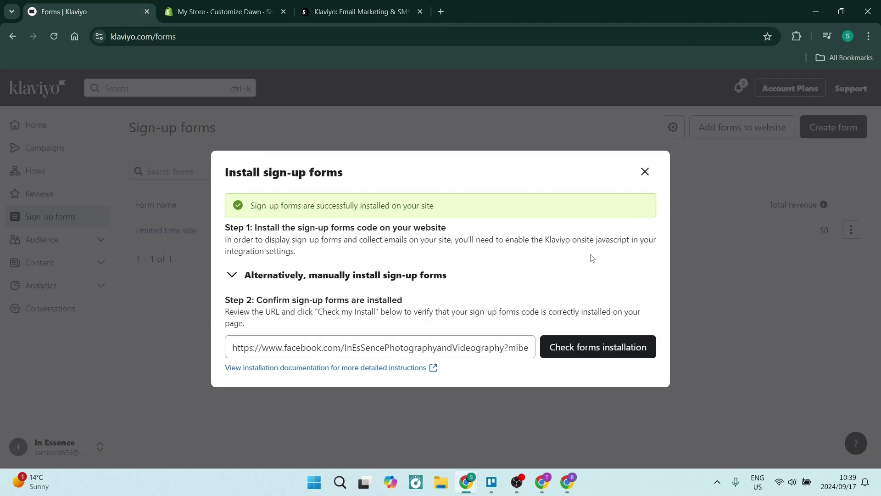
pyautogui.click(344, 15)
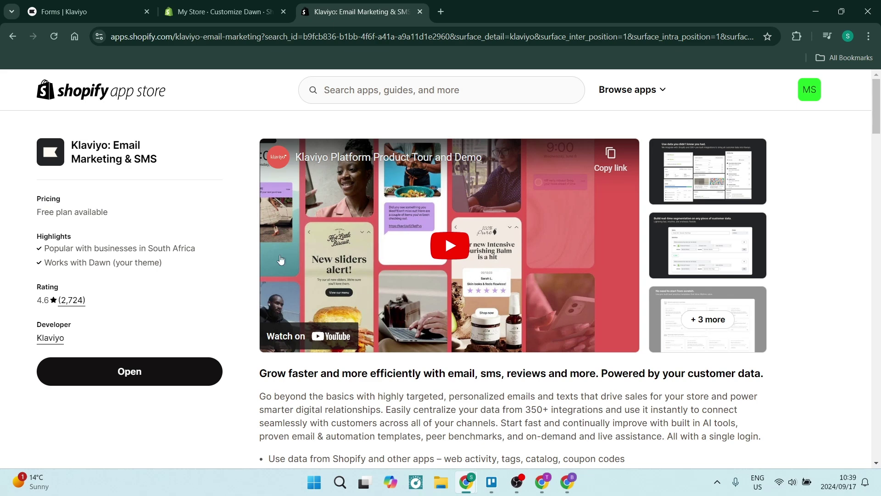
# In the Dawn theme editor, show the app embeds and expand the Klaviyo Onsite Javascript embed to check it
pyautogui.click(231, 10)
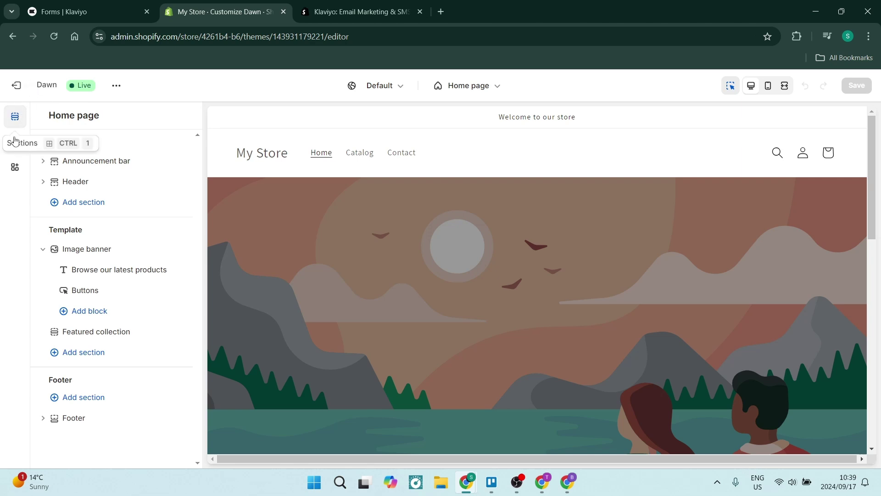
pyautogui.click(14, 168)
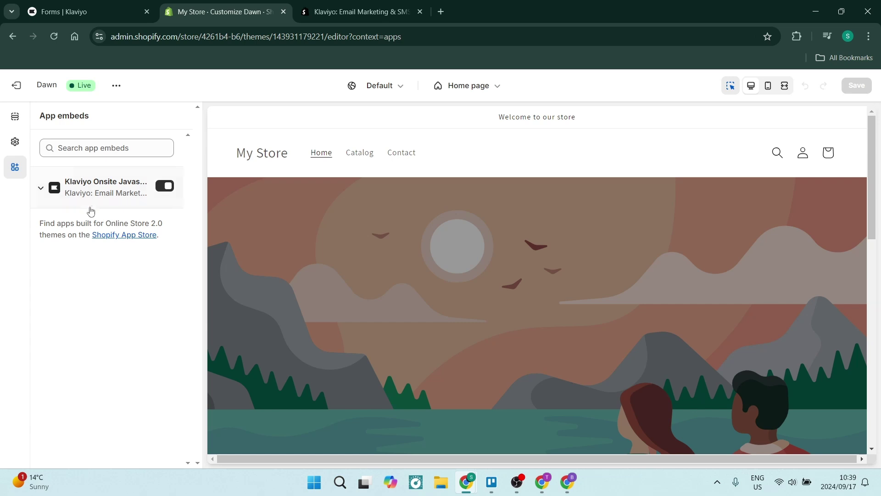
pyautogui.click(124, 197)
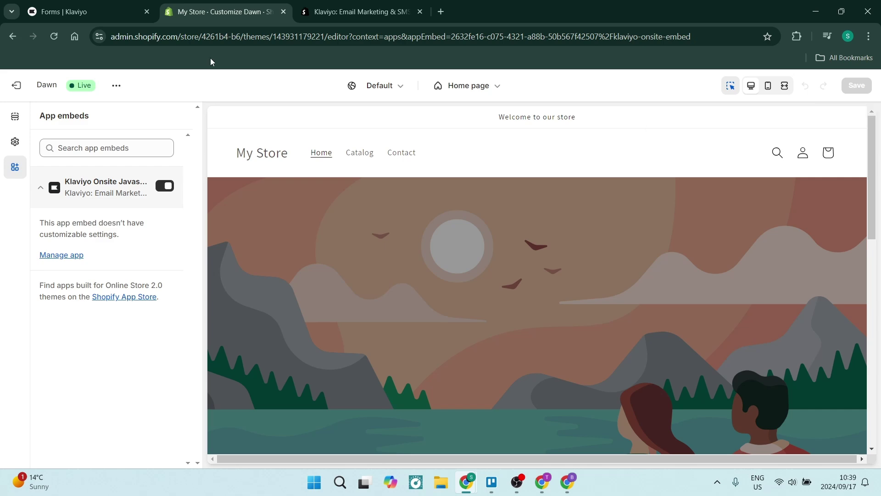
# Leave the theme editor, view the live online store from the Shopify admin and copy its web address
pyautogui.click(20, 88)
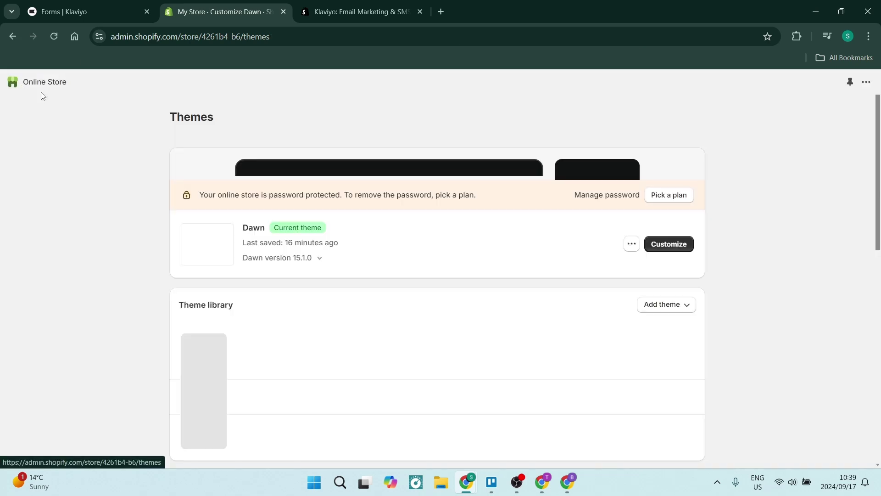
pyautogui.click(59, 13)
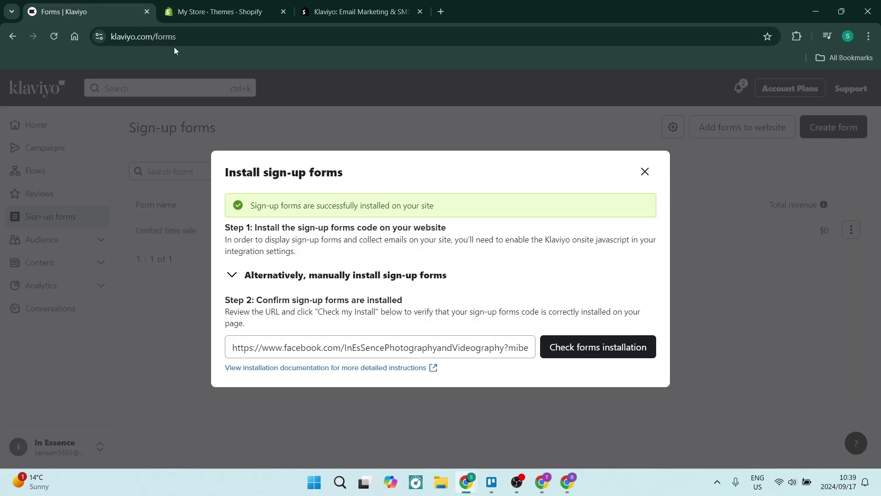
pyautogui.click(217, 13)
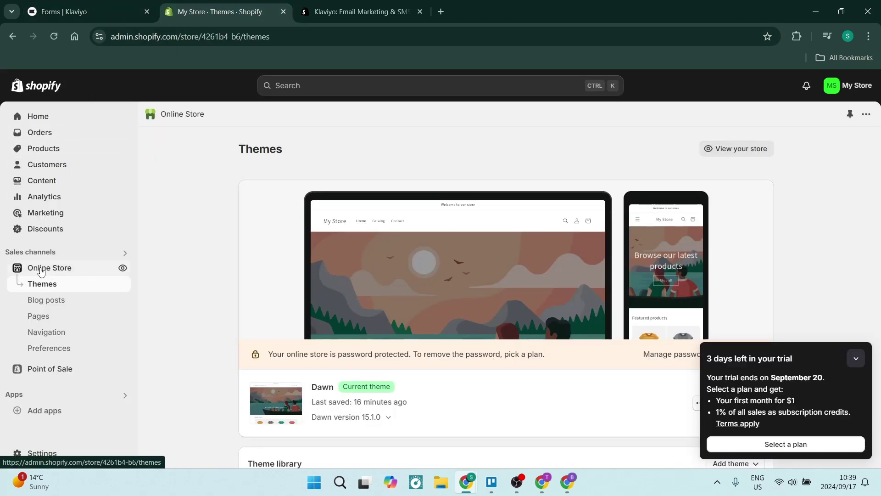
pyautogui.click(122, 269)
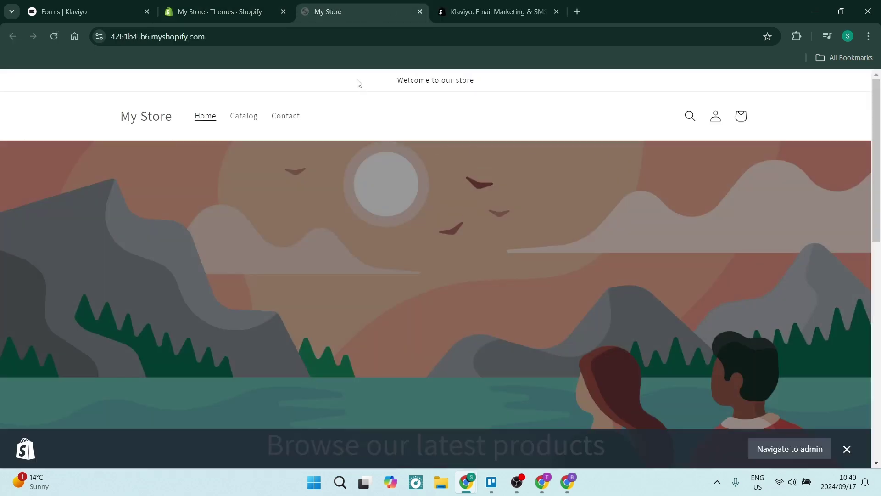
pyautogui.click(291, 39)
pyautogui.hotkey('ctrl', 'c')
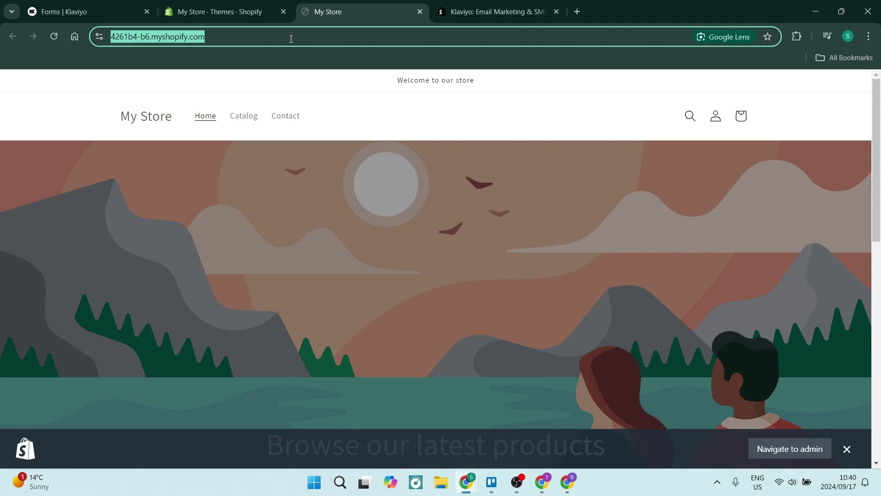
pyautogui.click(83, 13)
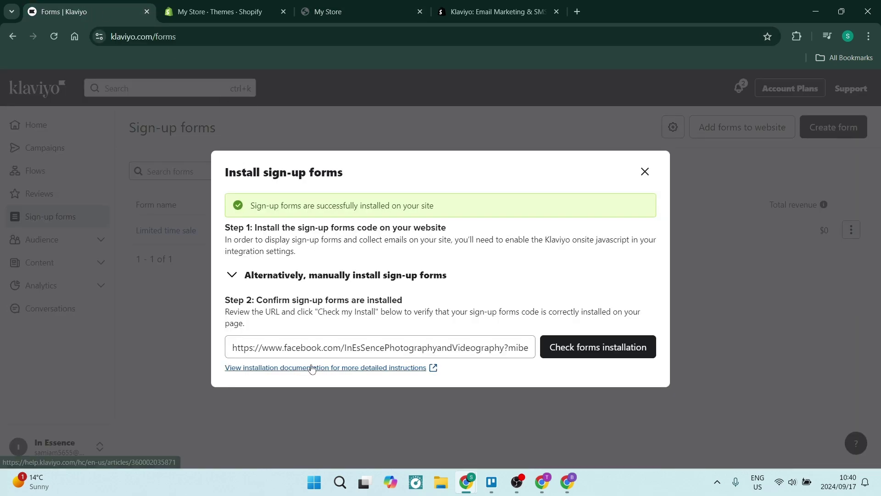
pyautogui.tripleClick(310, 347)
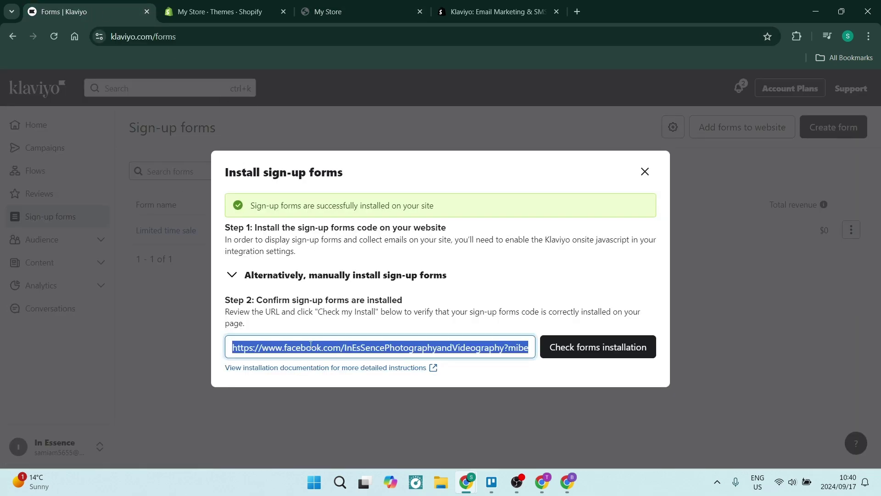
pyautogui.press('BackSpace')
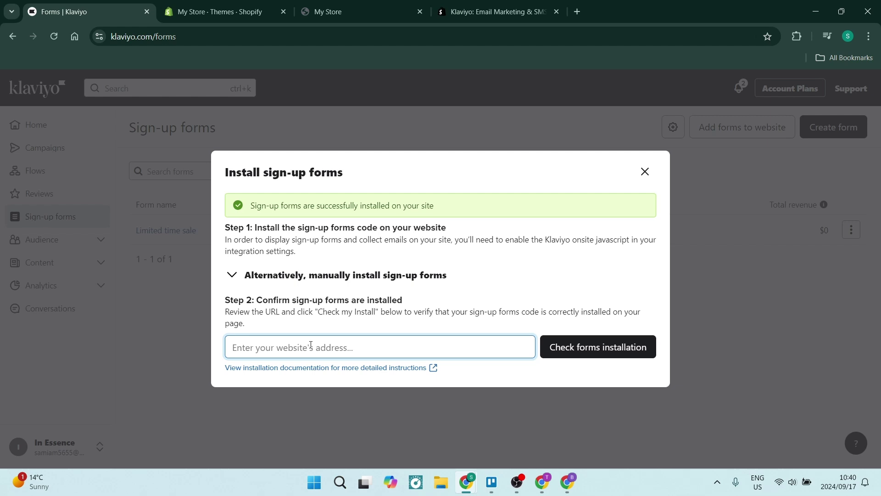
pyautogui.hotkey('ctrl', 'v')
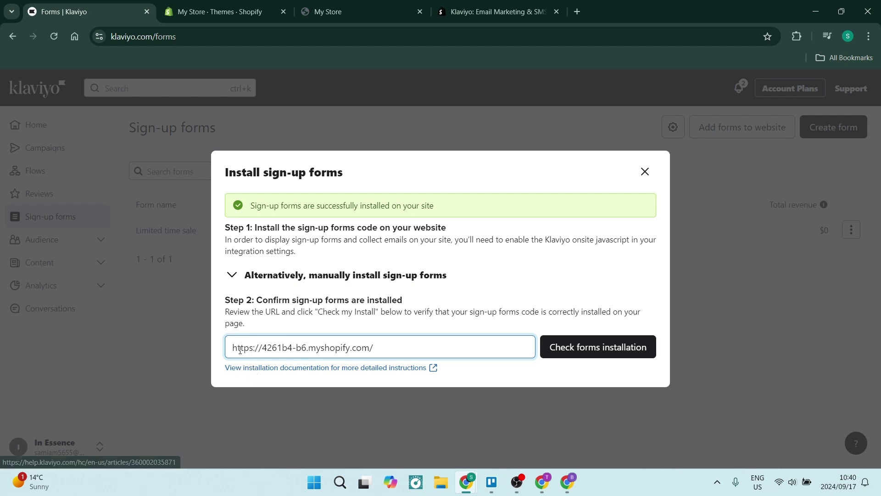
pyautogui.click(255, 348)
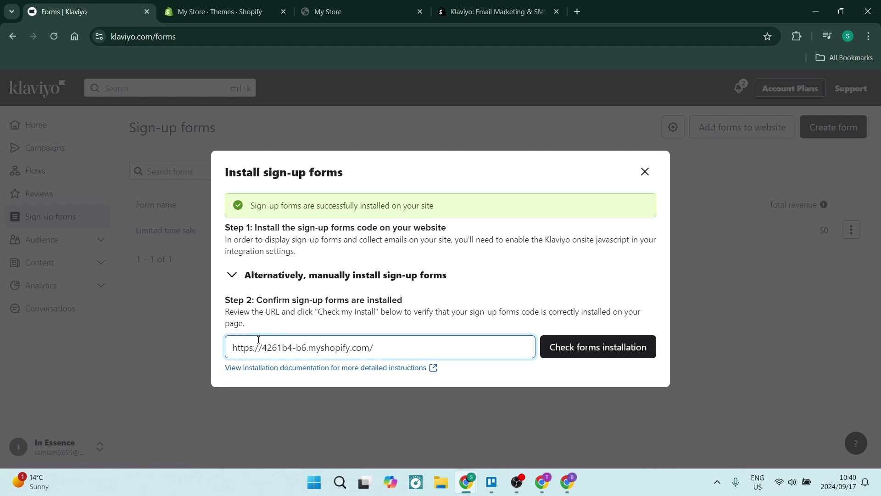
pyautogui.click(581, 356)
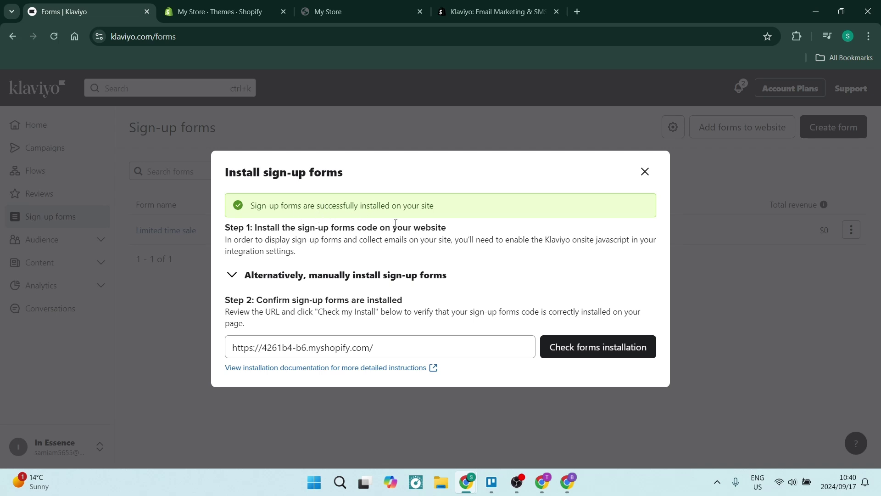
pyautogui.click(644, 172)
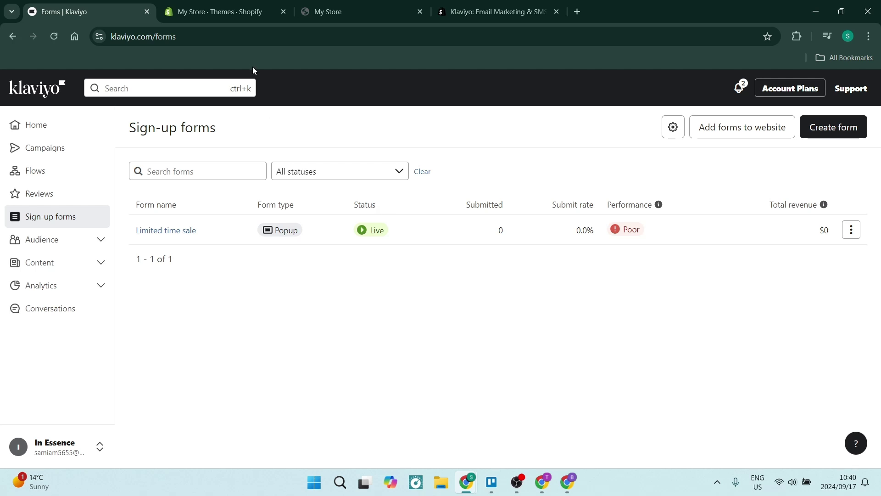
# Reload the live storefront and look over its home page for the sign-up popup
pyautogui.click(212, 12)
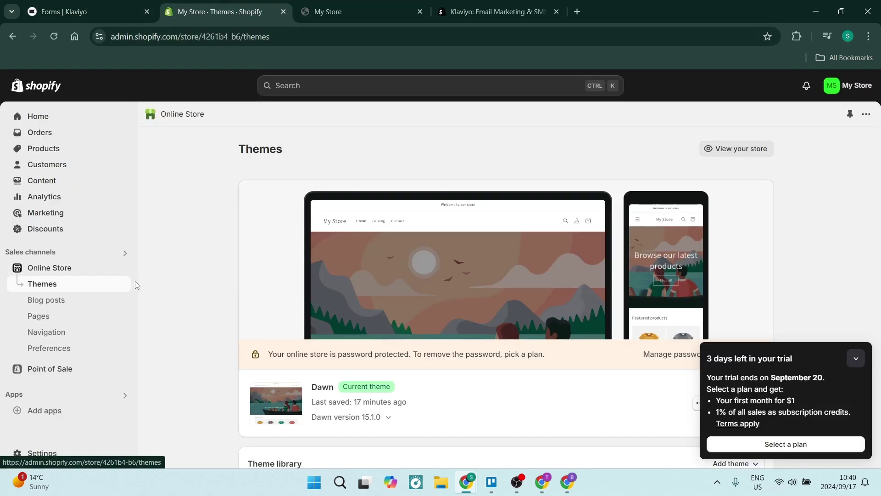
pyautogui.click(318, 12)
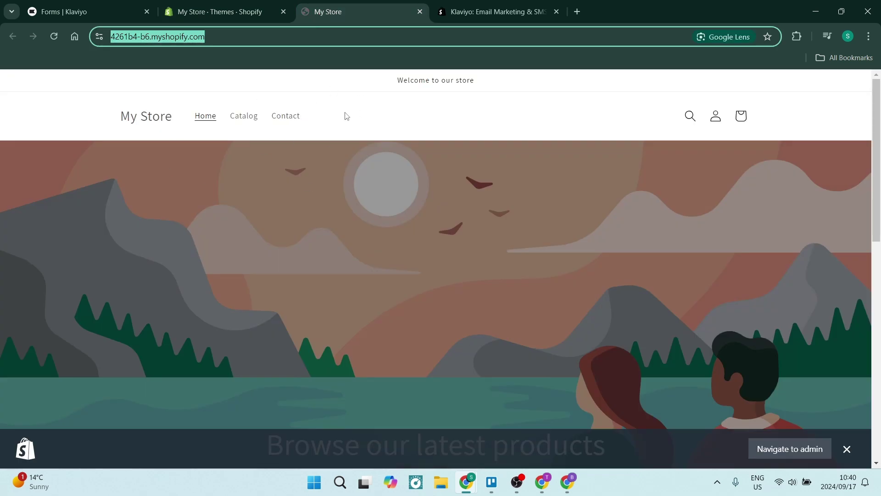
pyautogui.click(54, 38)
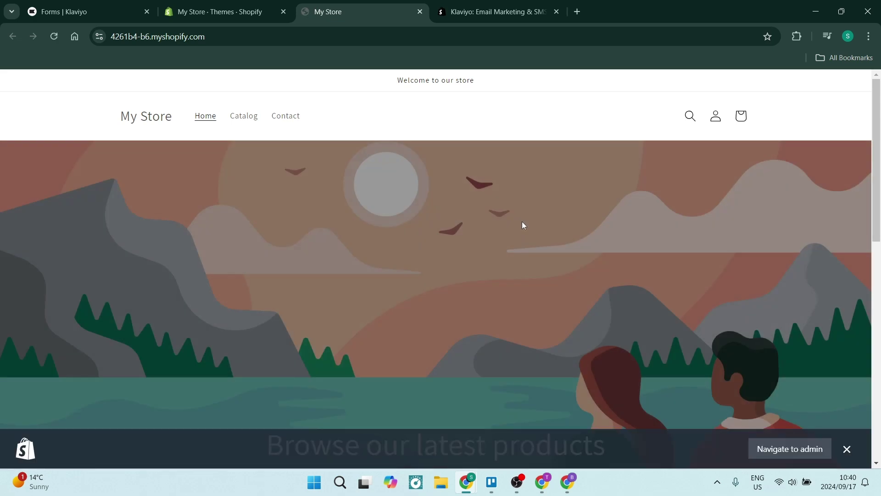
pyautogui.scroll(-1, 521, 222)
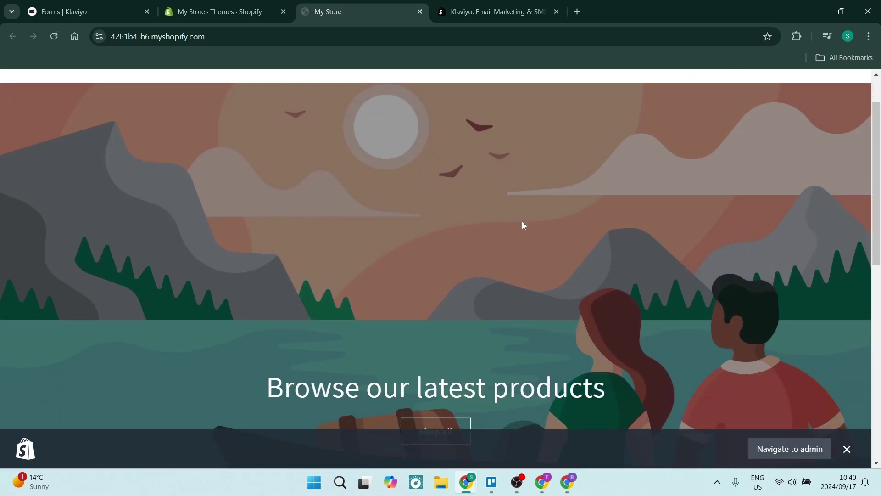
pyautogui.scroll(-1, 522, 222)
pyautogui.scroll(-1, 522, 223)
pyautogui.scroll(3, 522, 222)
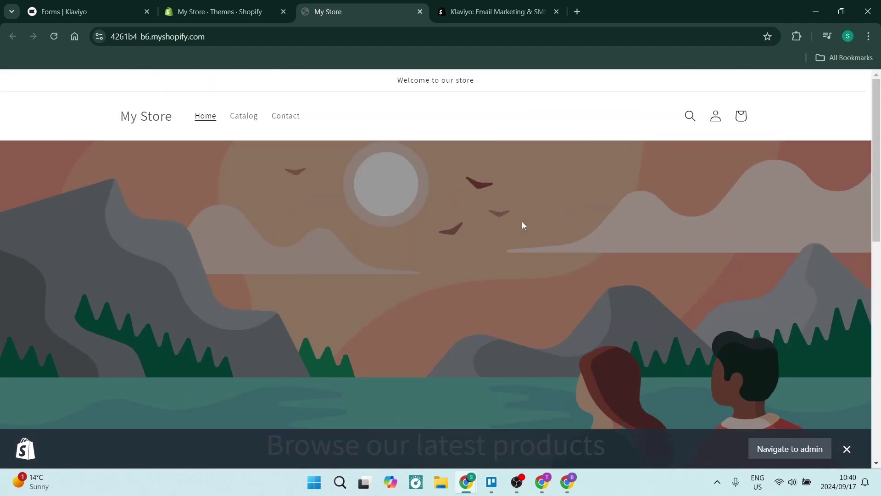